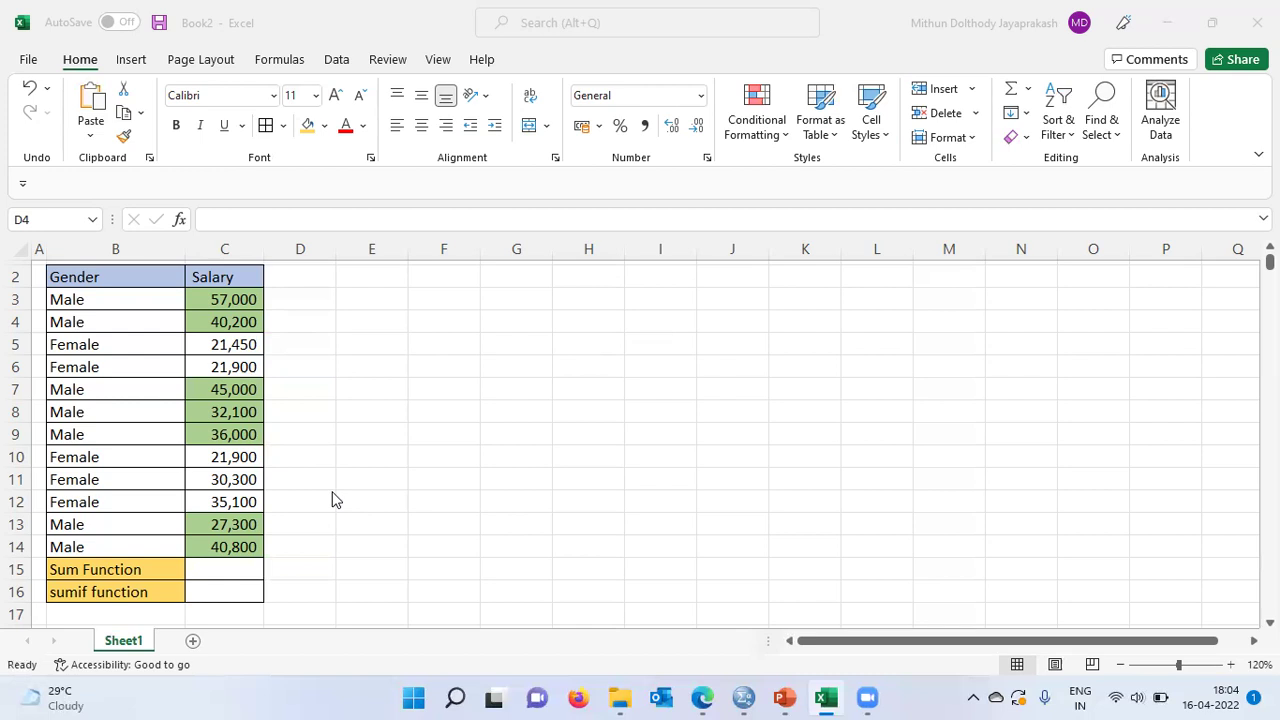
Select the salaries C3:C14 to preview their sum, then choose cell C15 for the total
key("alt+Tab")
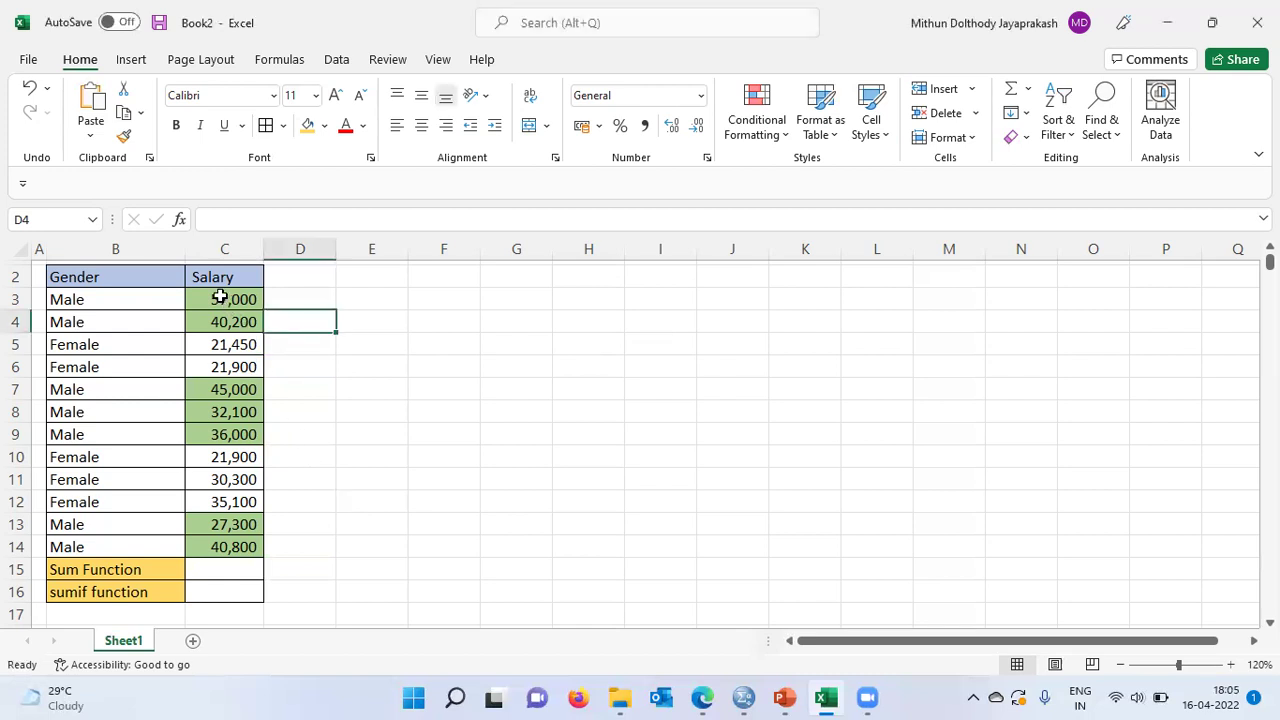
left_click_drag(220, 298, 220, 546)
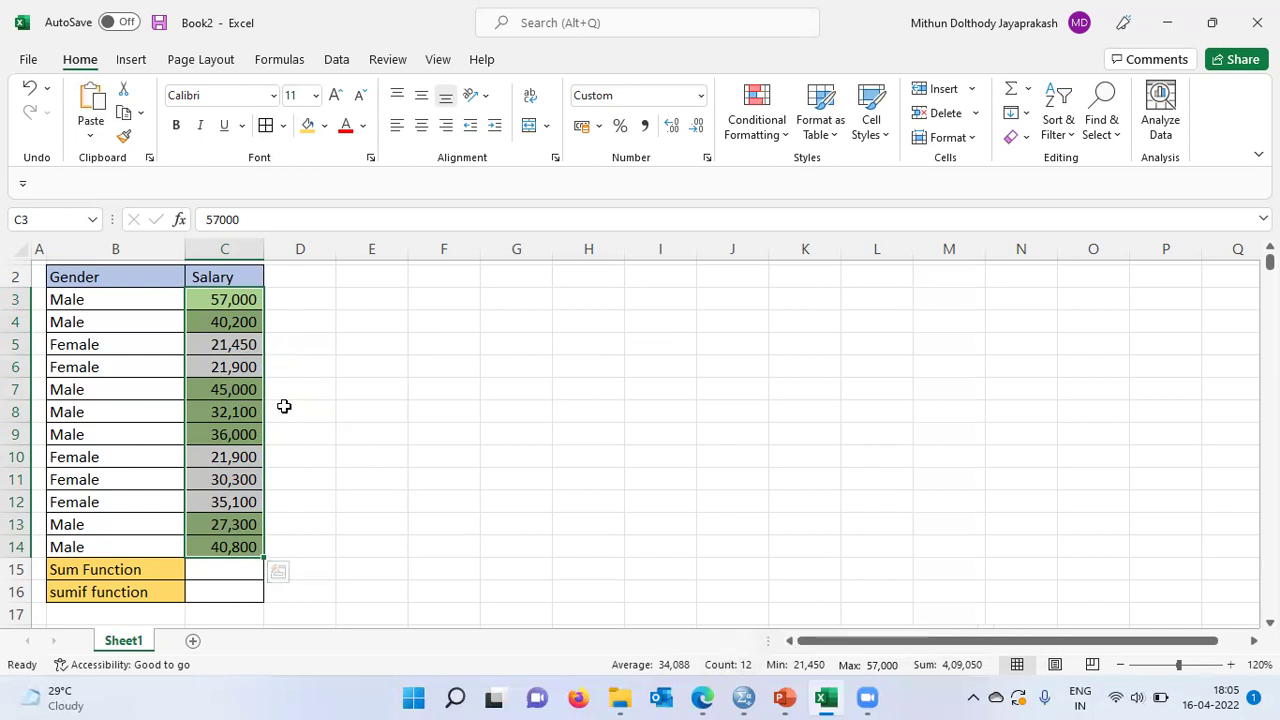
left_click(237, 571)
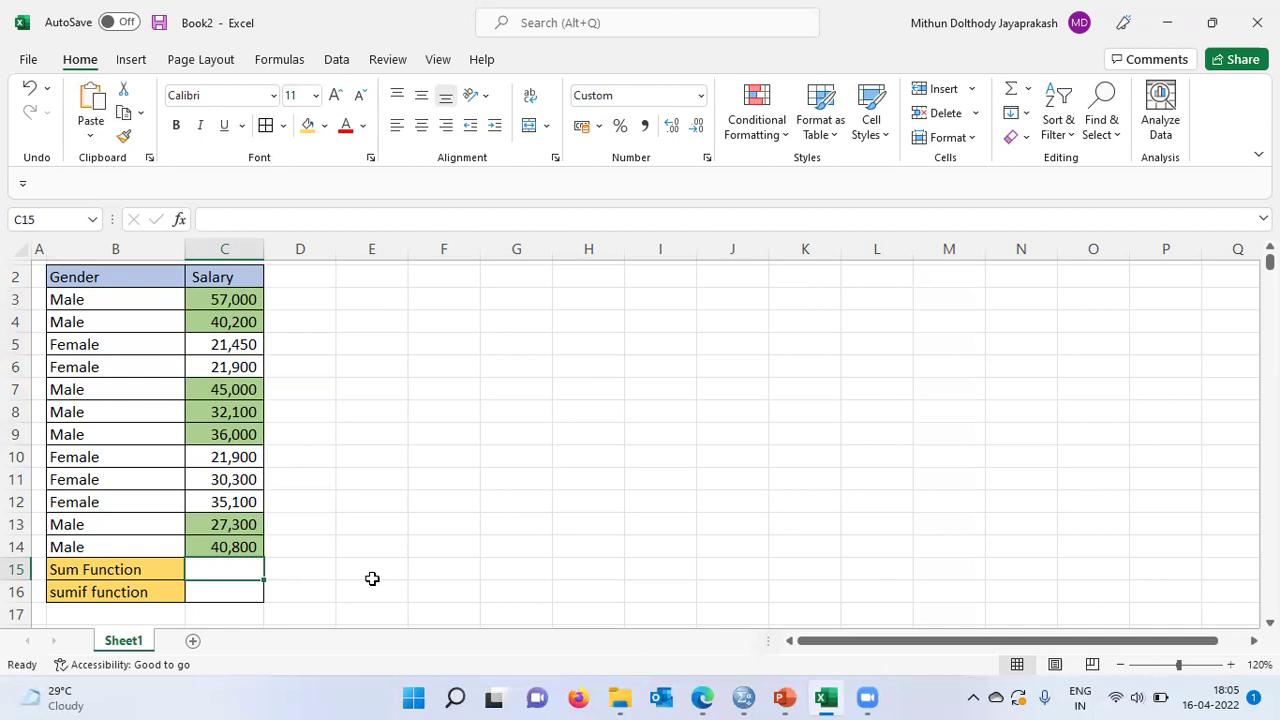
Write the formula =sum(C3:C14) in C15 without entering it yet
type("=")
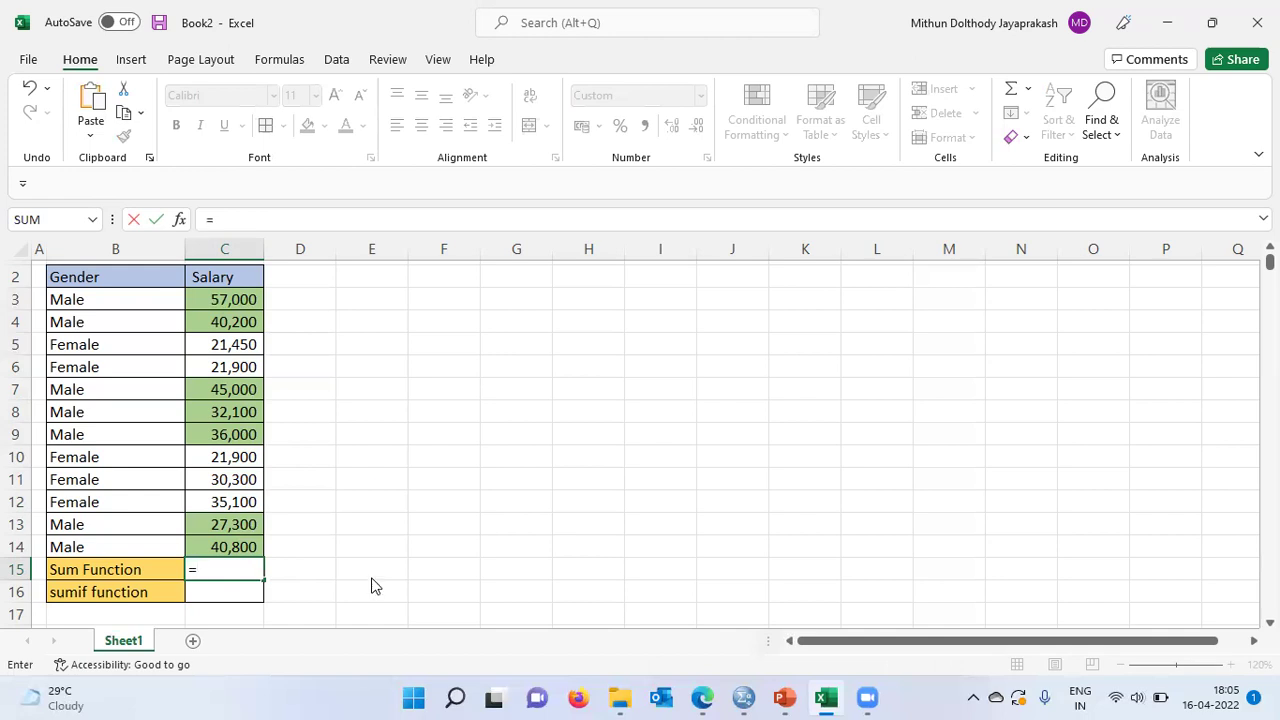
type("sum")
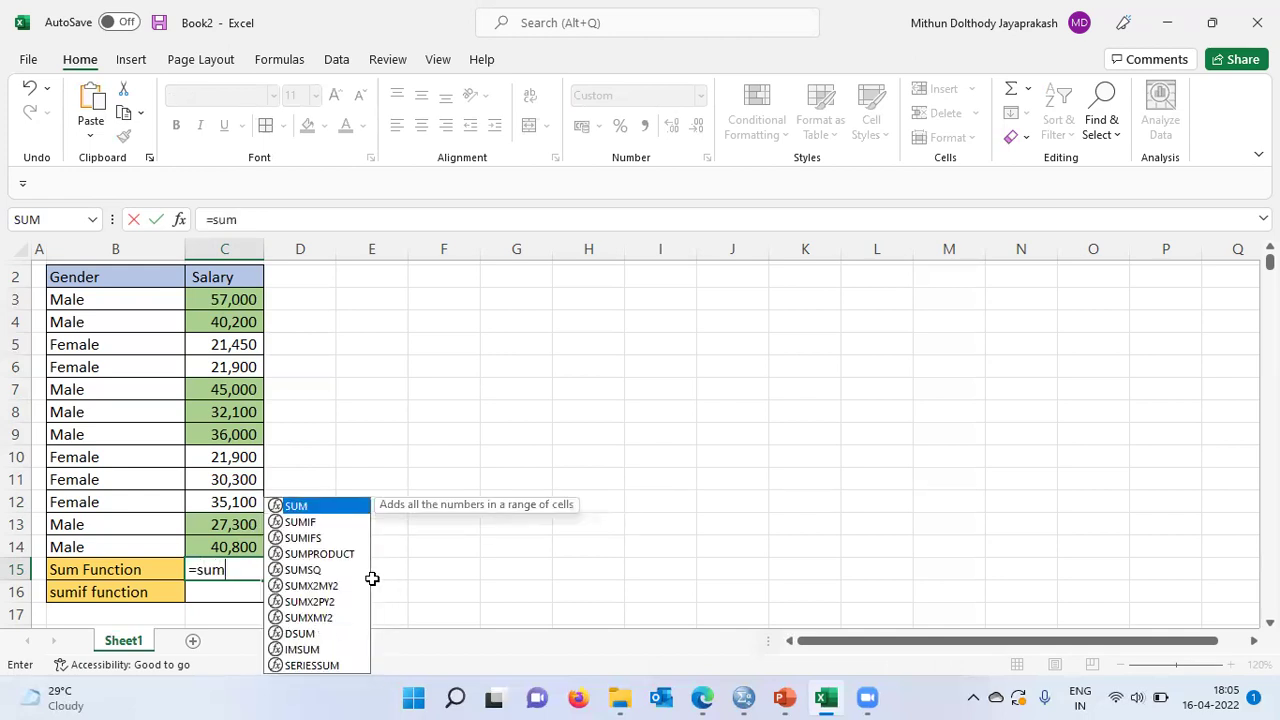
type("(")
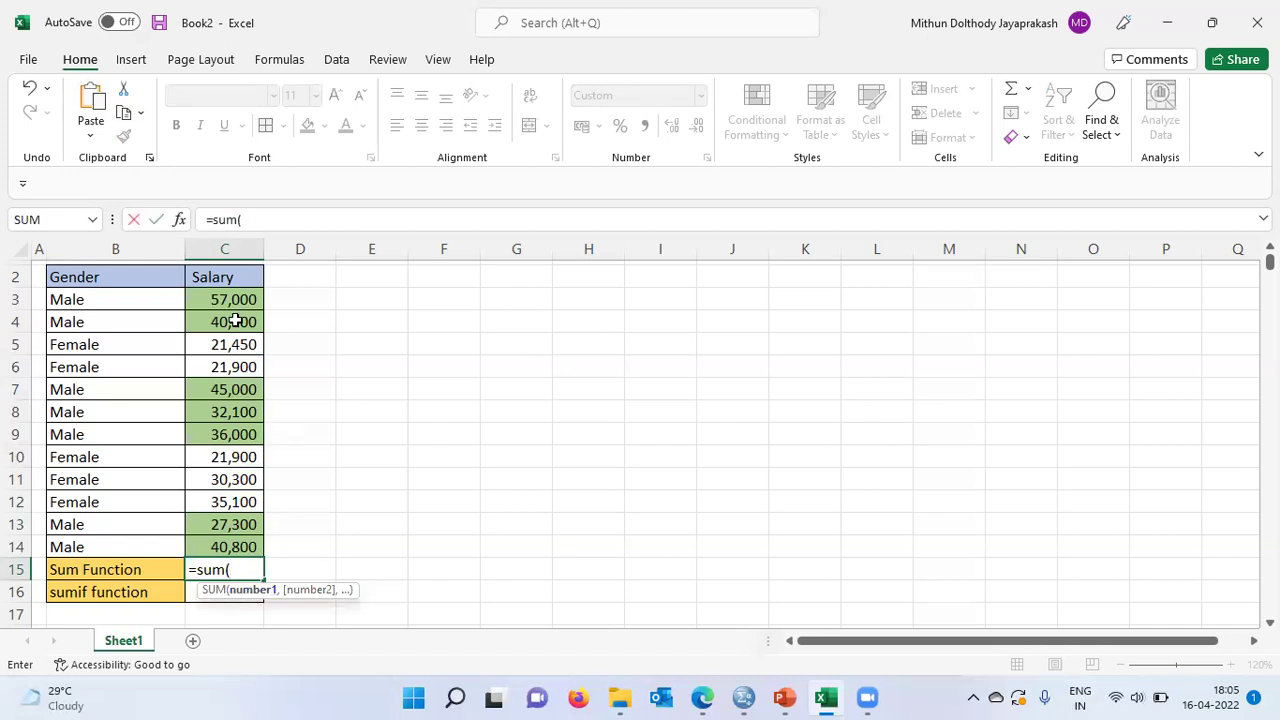
left_click_drag(231, 299, 233, 553)
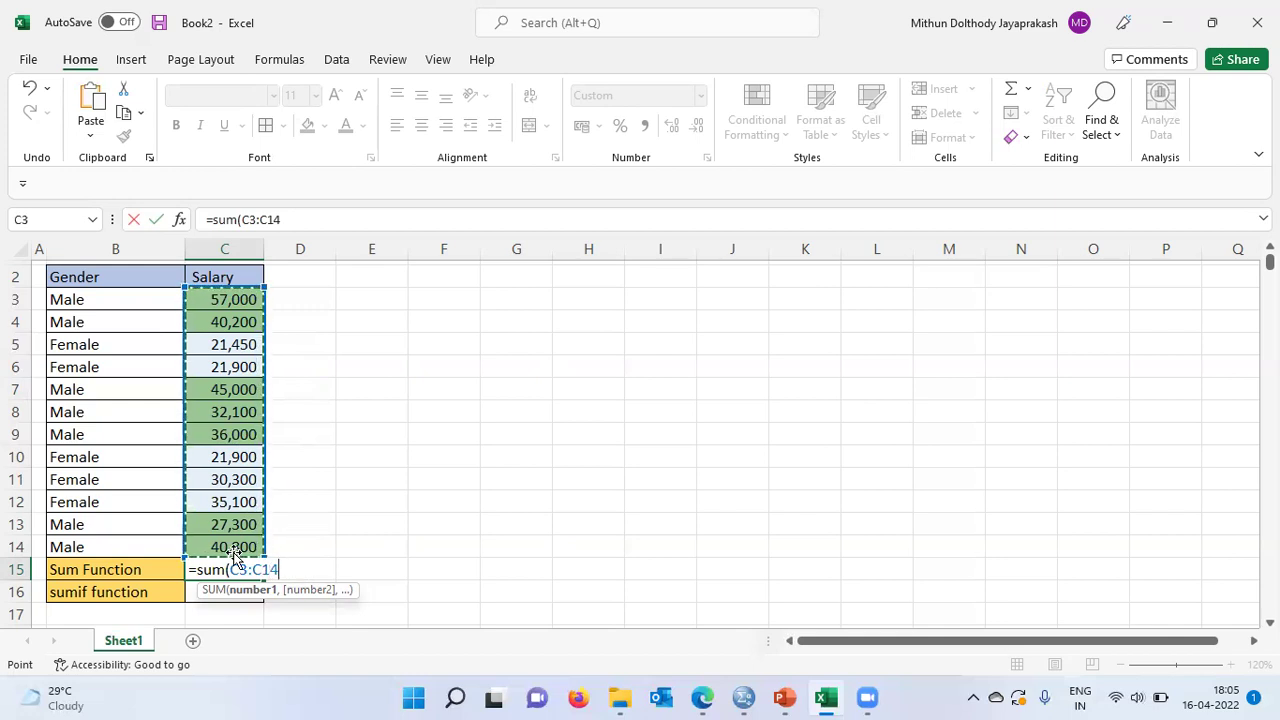
left_click(290, 221)
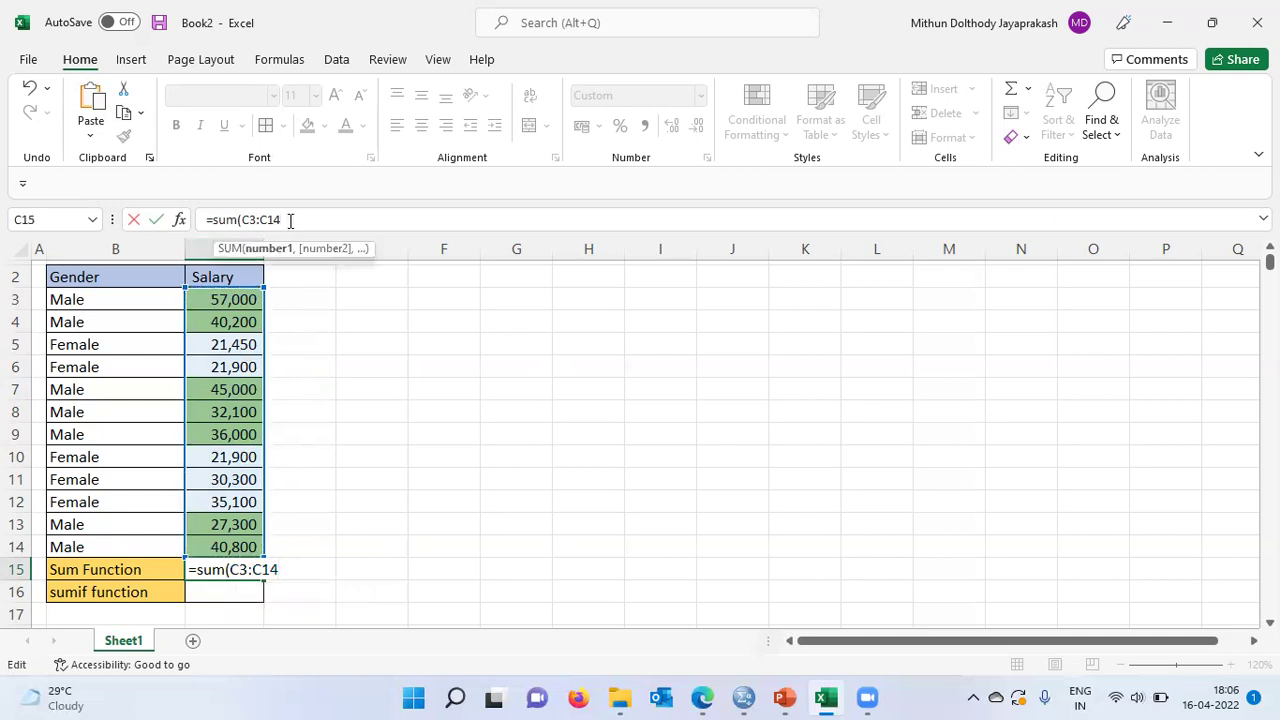
type(")")
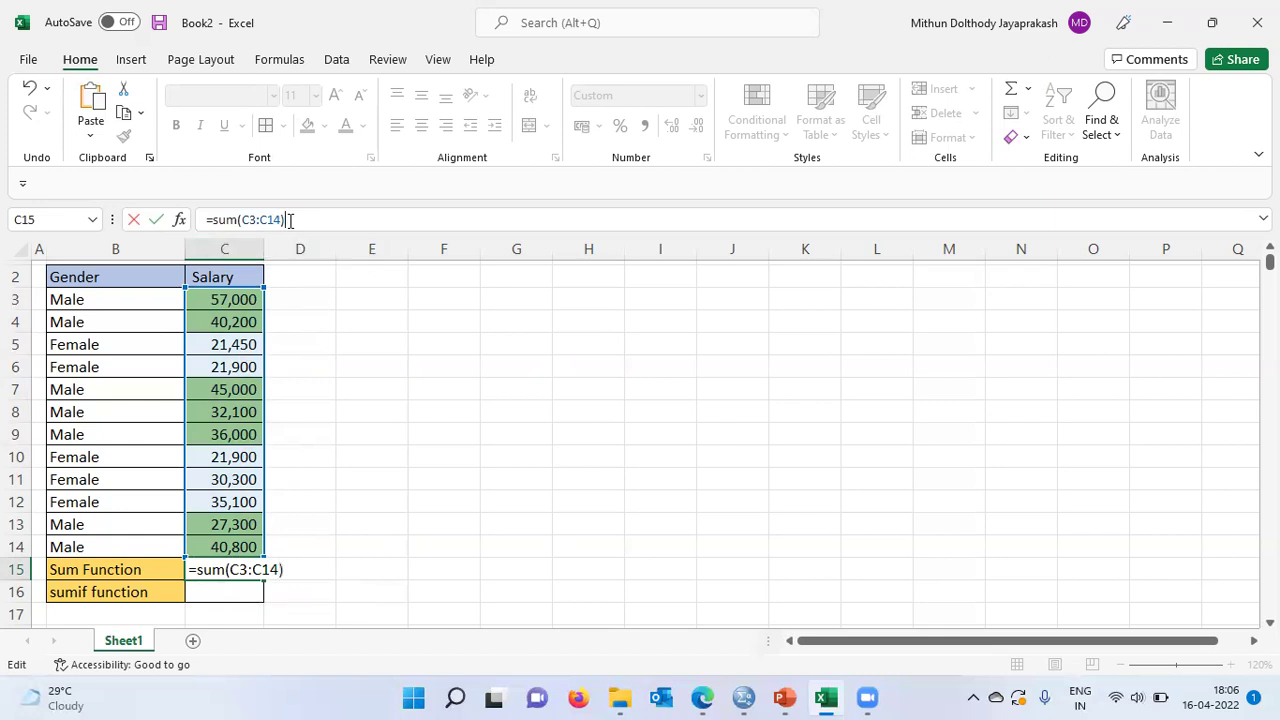
Commit the SUM formula, giving 4,09,050, and check it against the status bar Sum for C3:C14
key("Return")
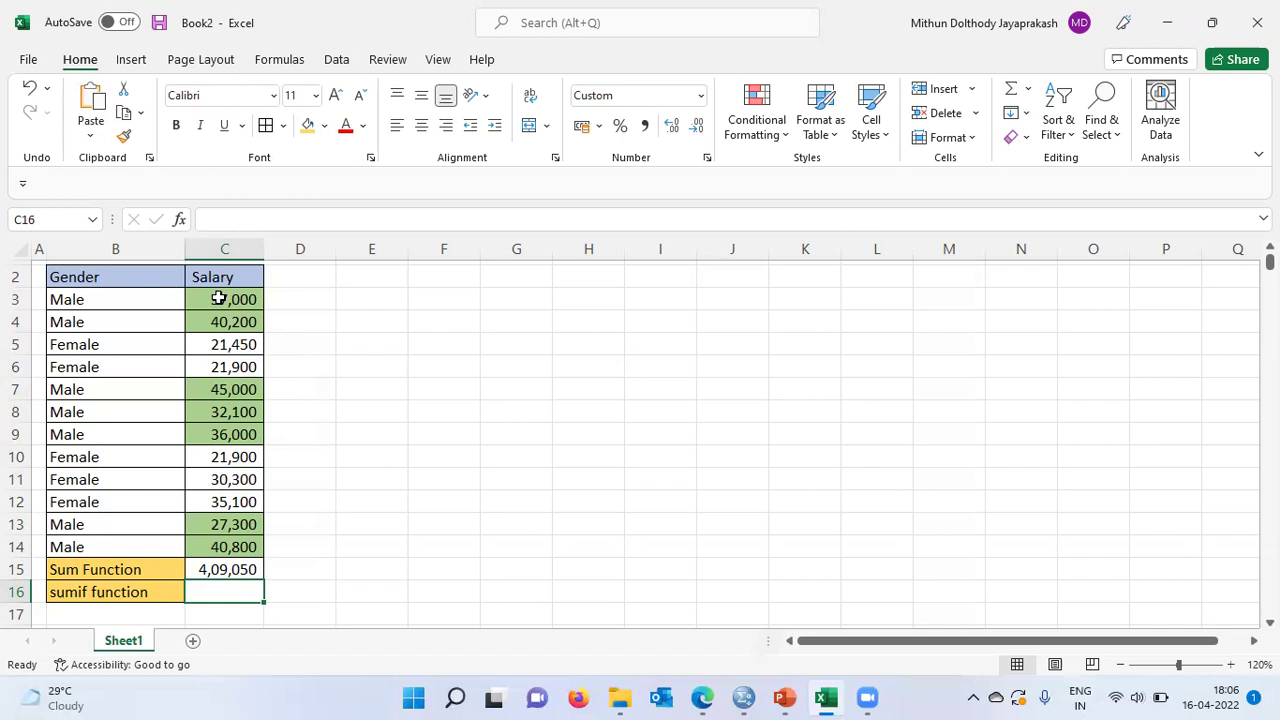
left_click_drag(218, 298, 221, 543)
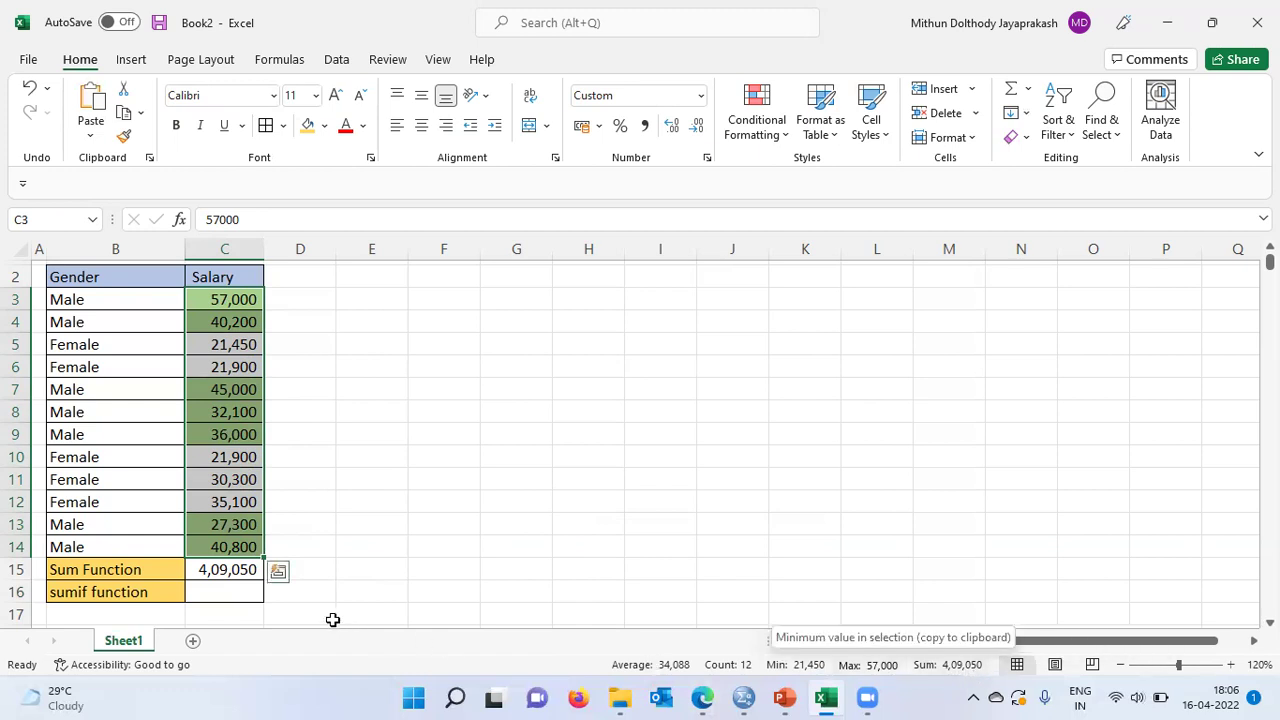
left_click(246, 592)
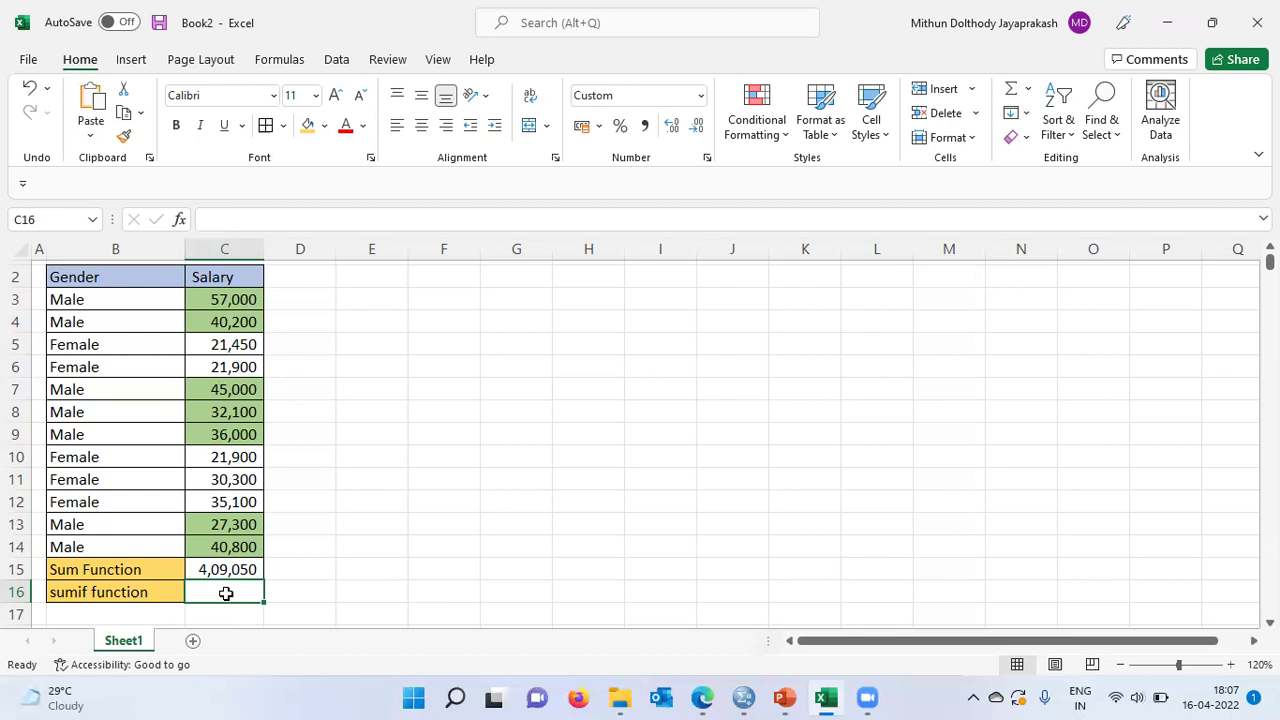
Start =SUMIF in C16 with the Gender cells B3:B14 as the condition range
type("=")
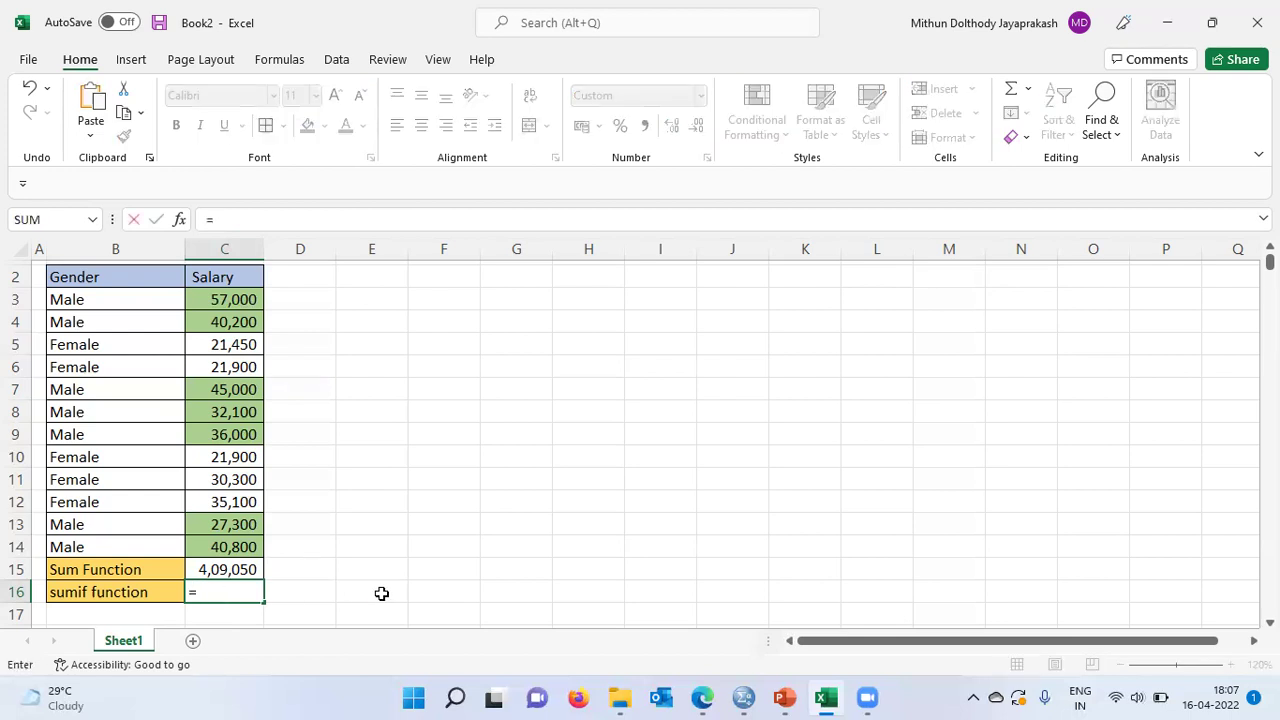
type("sumif")
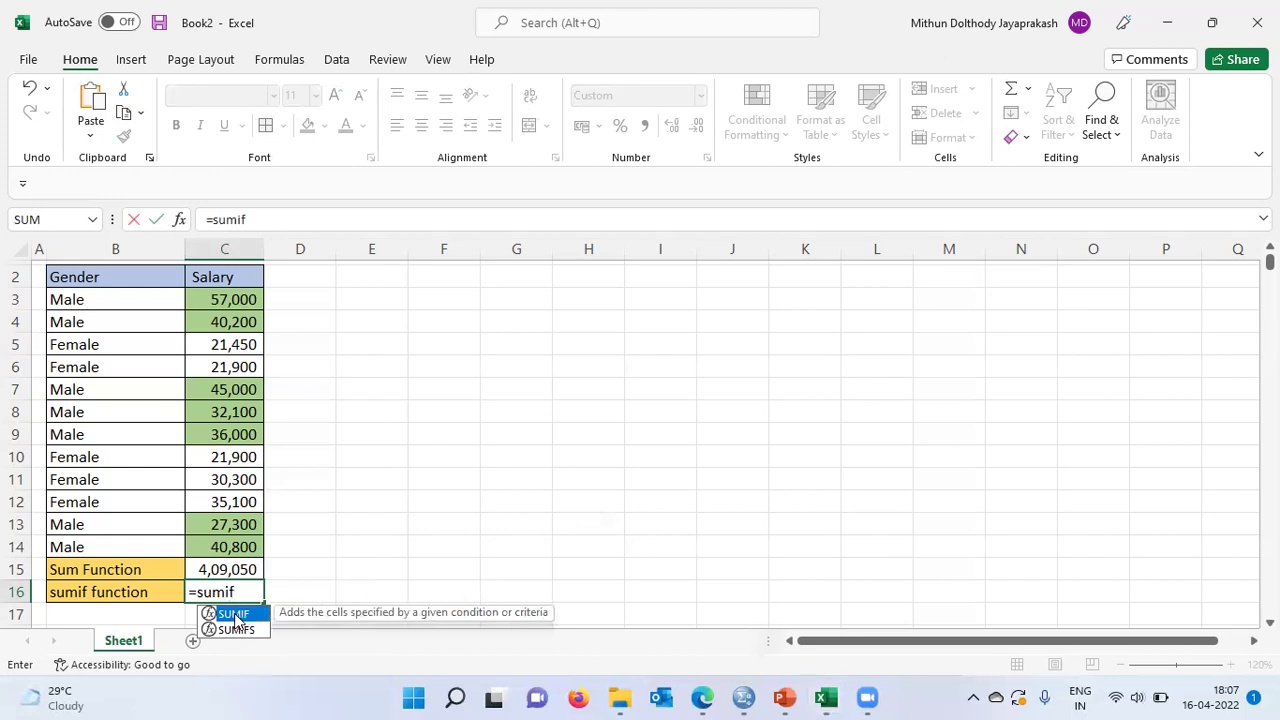
double_click(235, 615)
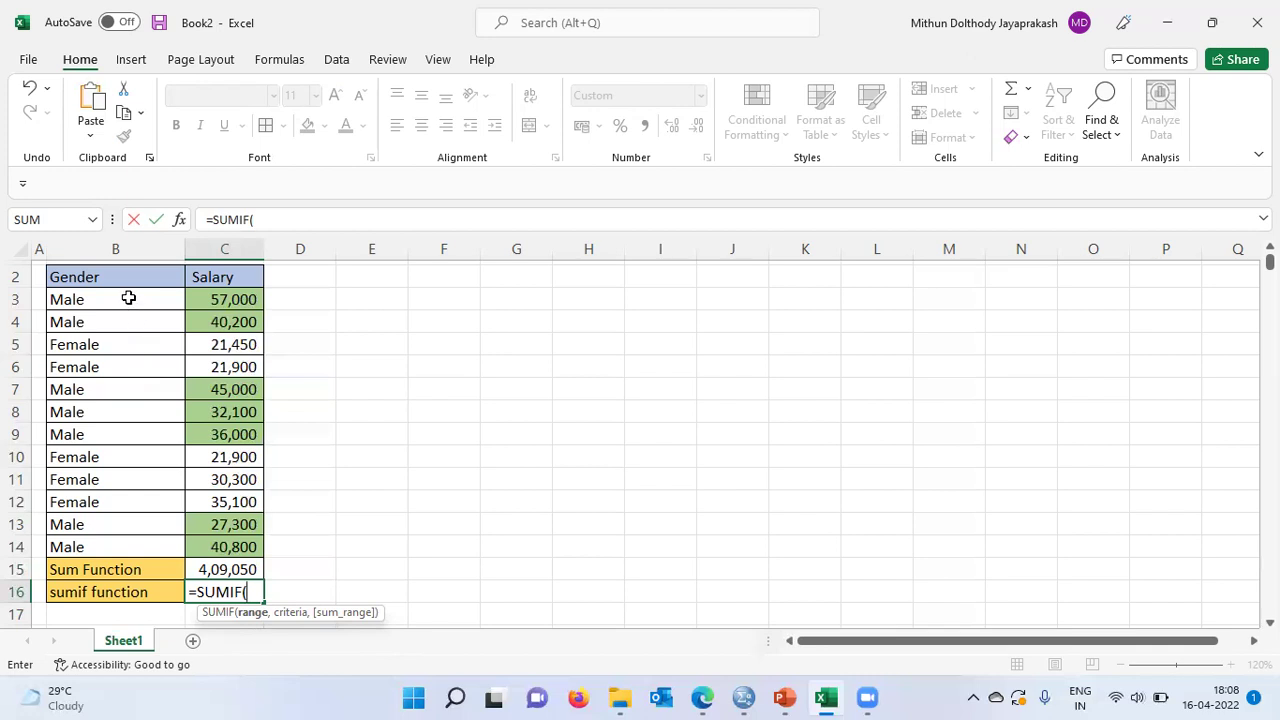
left_click_drag(129, 298, 130, 541)
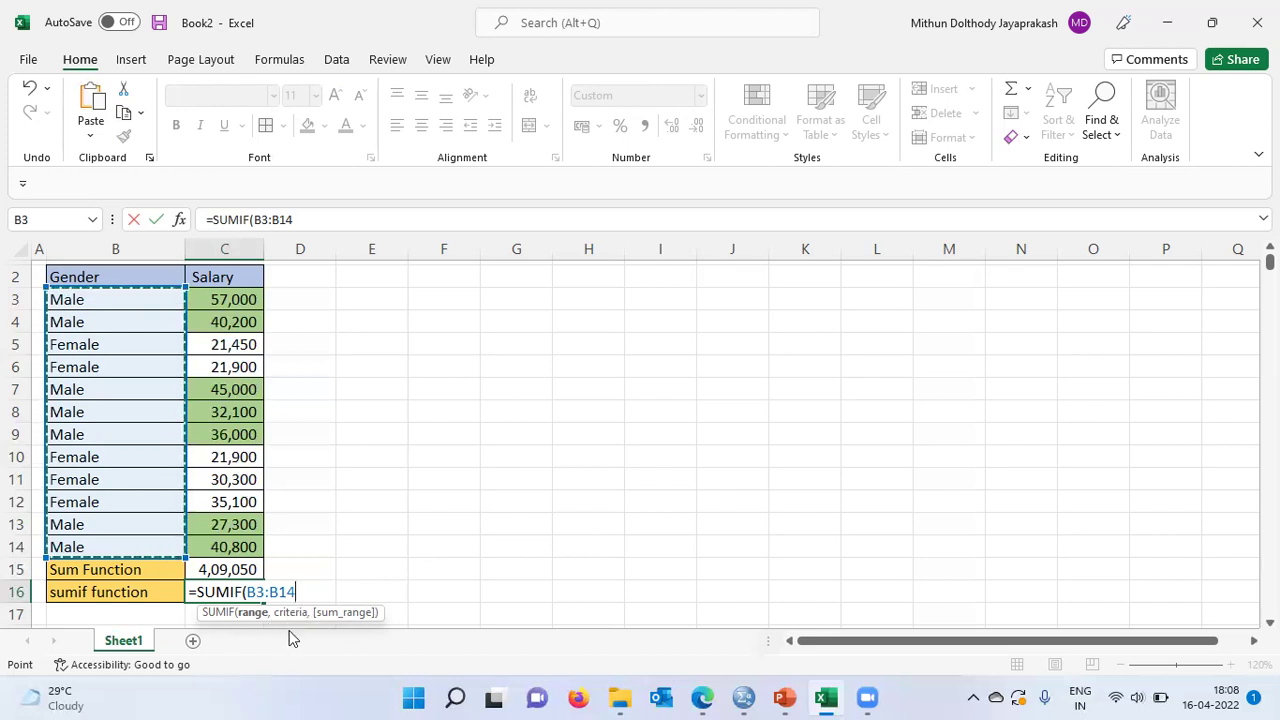
Add the criterion "Male" and a trailing comma, making the formula =SUMIF(B3:B14,"Male",
left_click(308, 214)
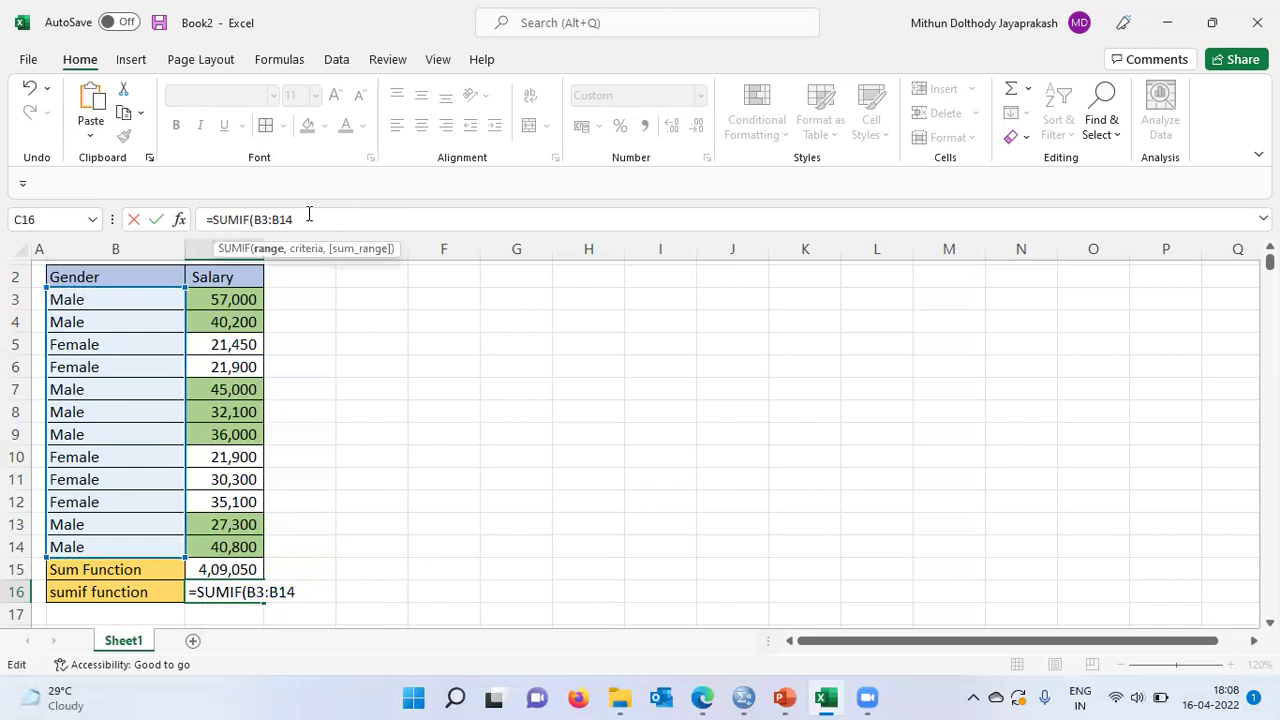
type(",")
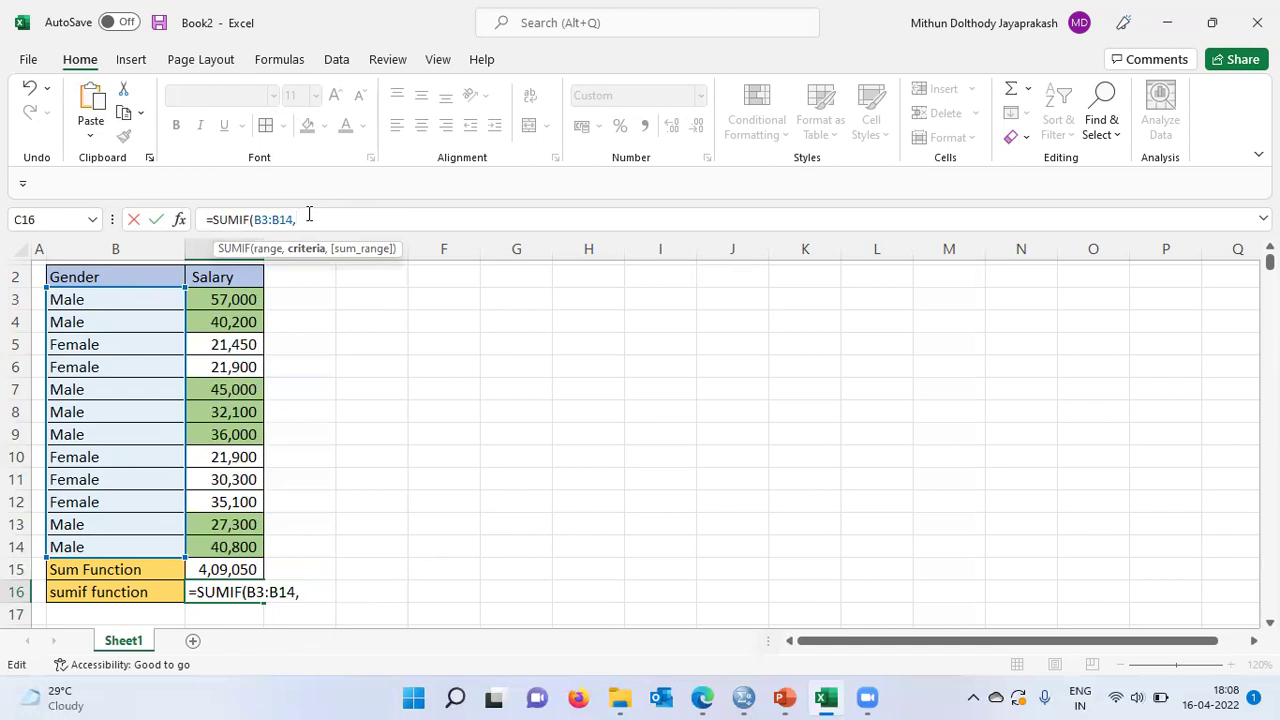
type("Male")
type("\"")
left_click(297, 220)
type("\"")
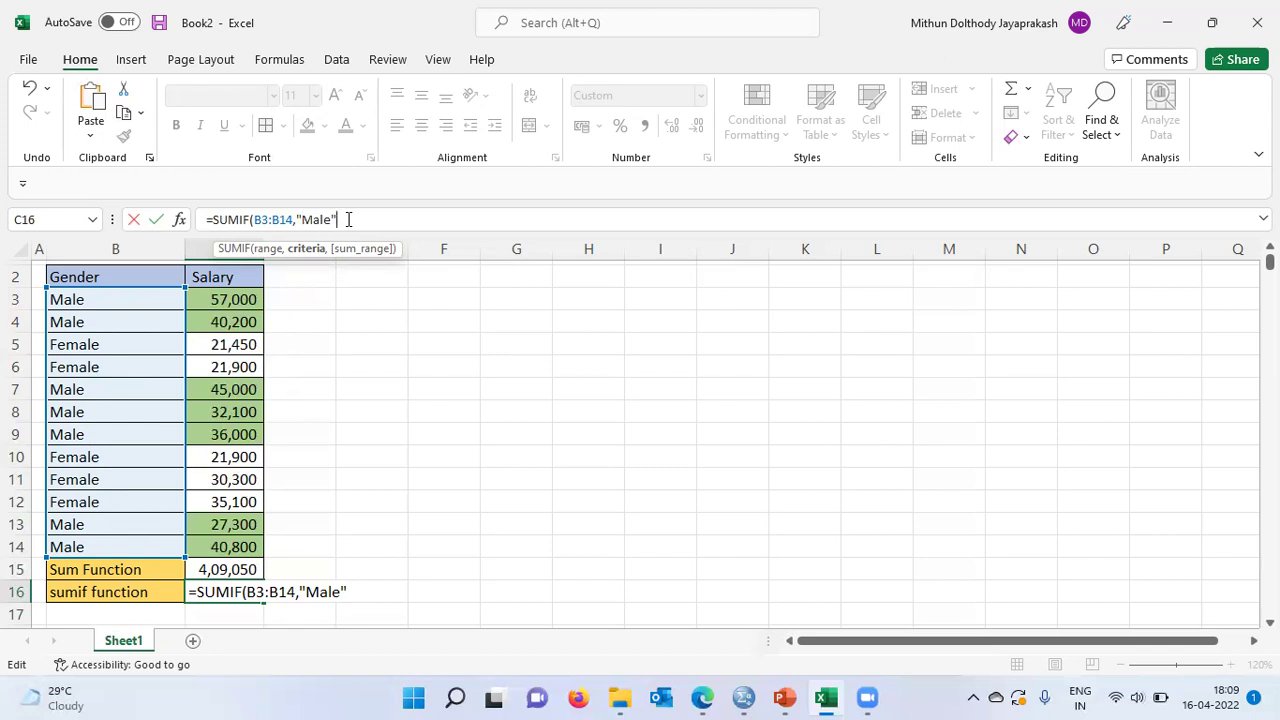
type(",")
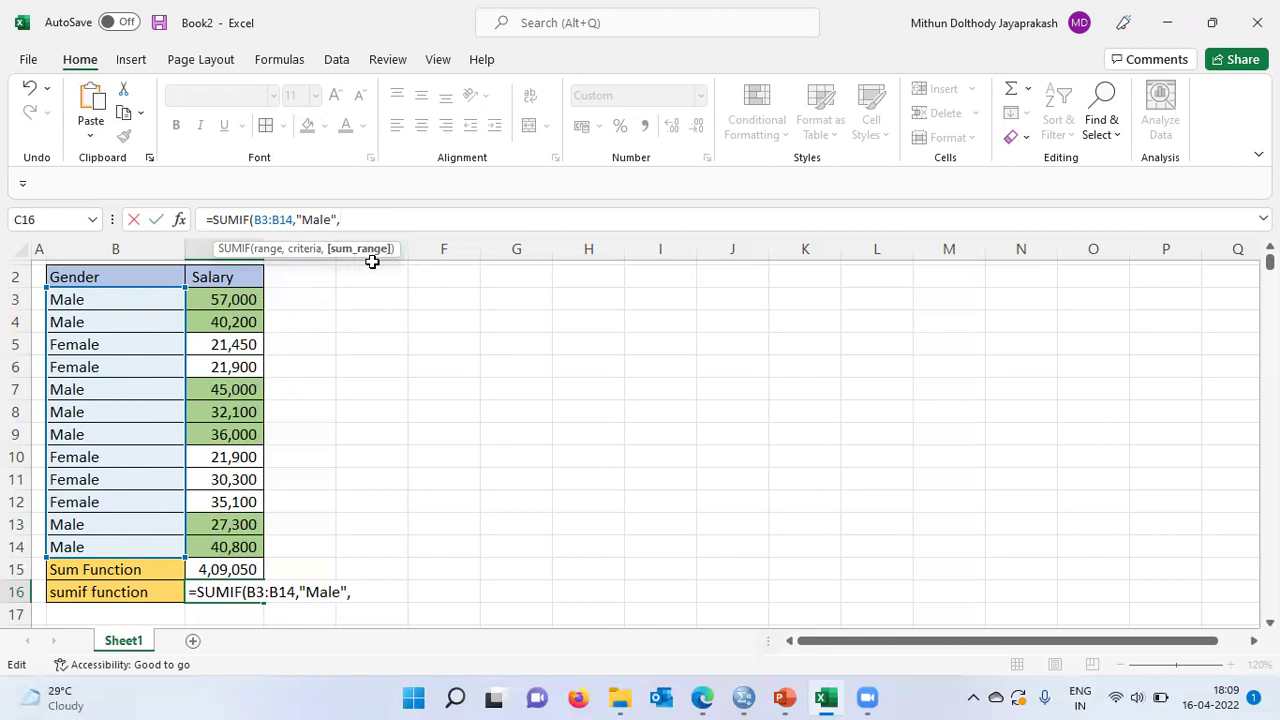
Insert the salaries C3:C14 as the SUMIF sum range
left_click(246, 300)
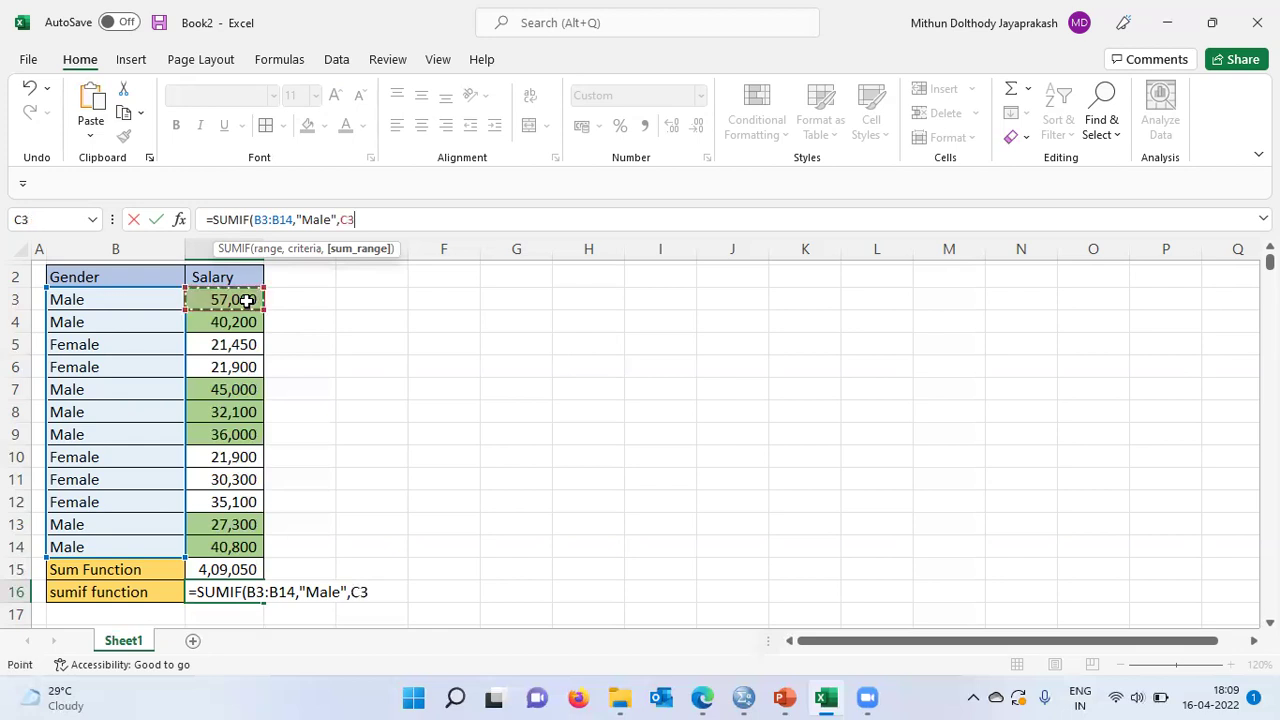
left_click_drag(246, 321, 243, 547)
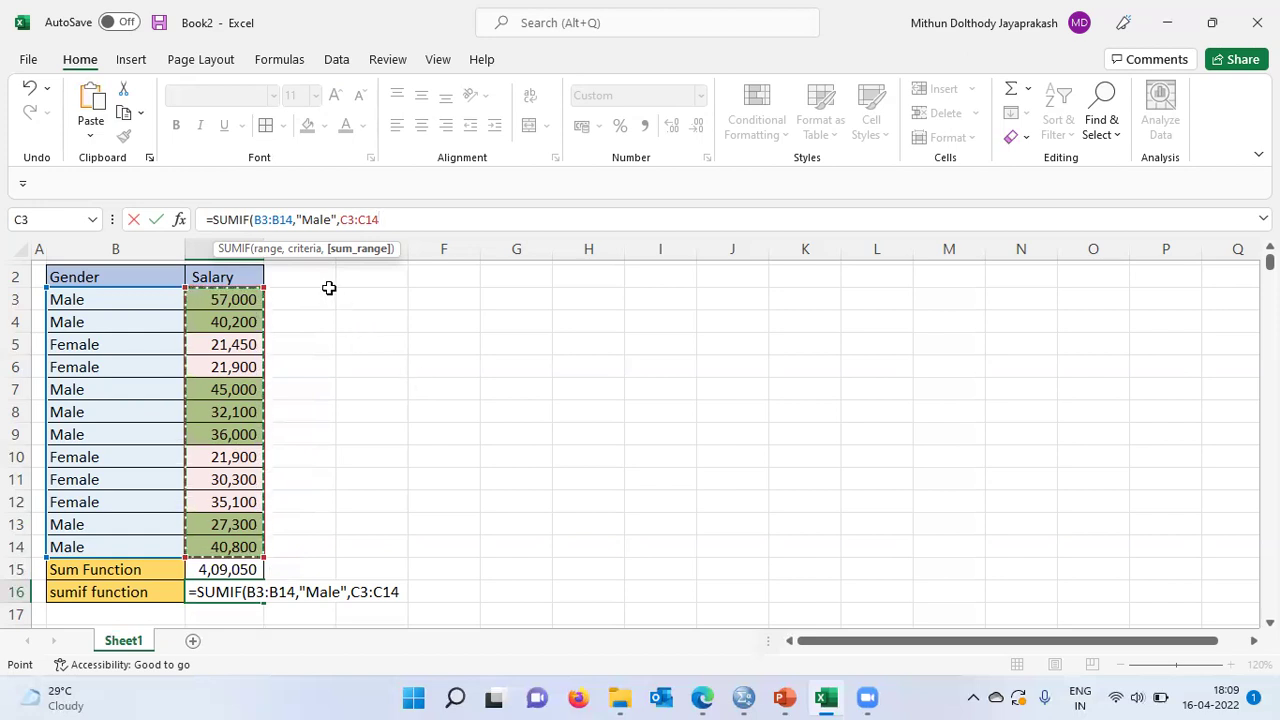
left_click_drag(252, 220, 294, 220)
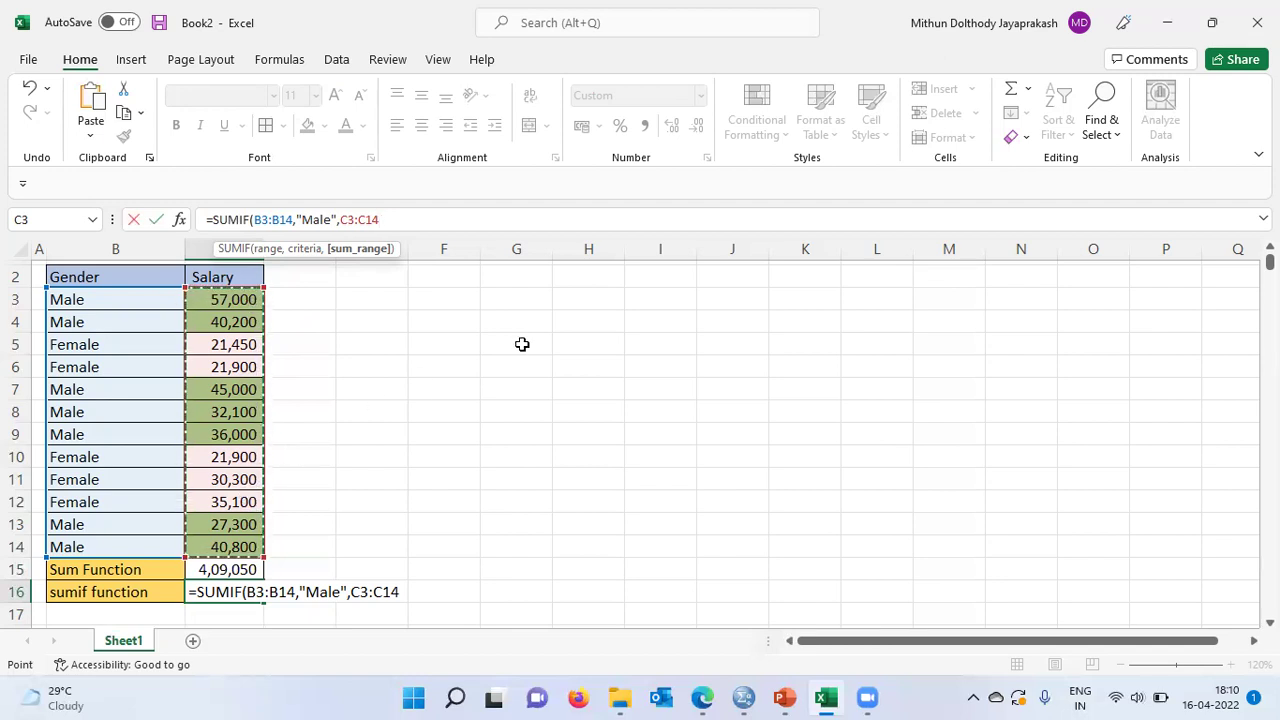
Close the SUMIF formula and enter it so C16 shows 2,78,400
type(")")
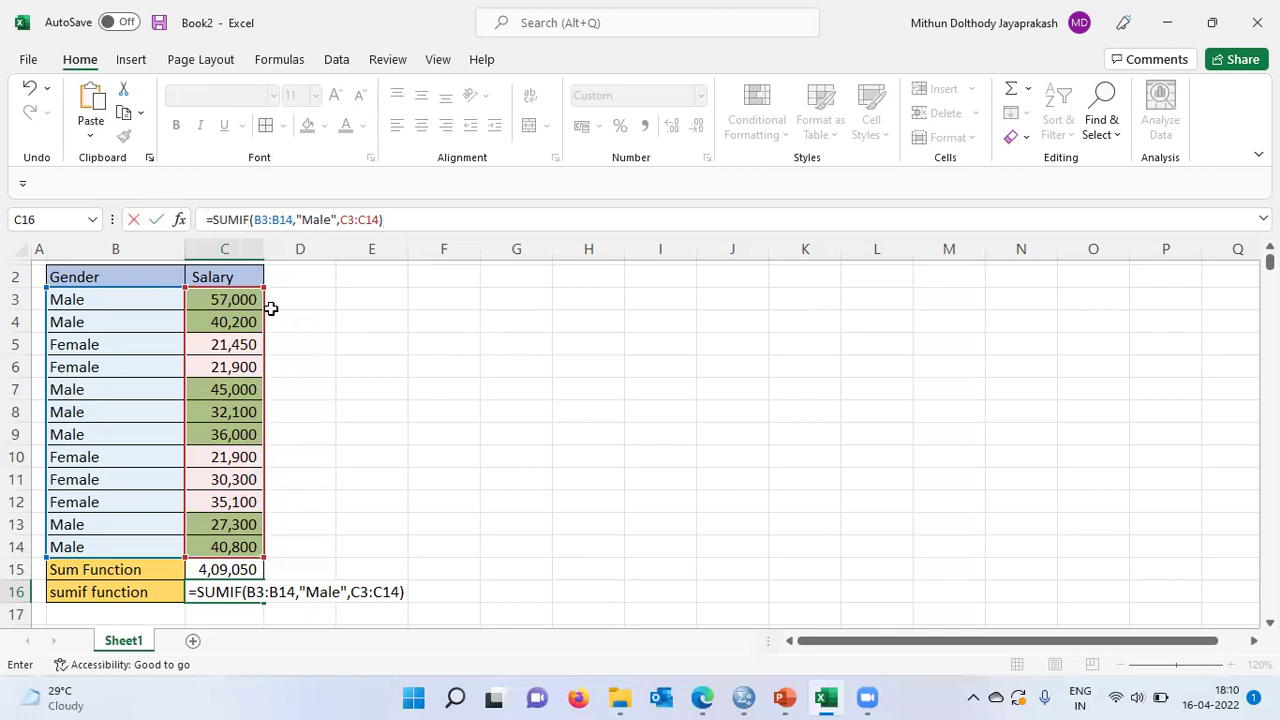
left_click_drag(263, 313, 258, 345)
key("Return")
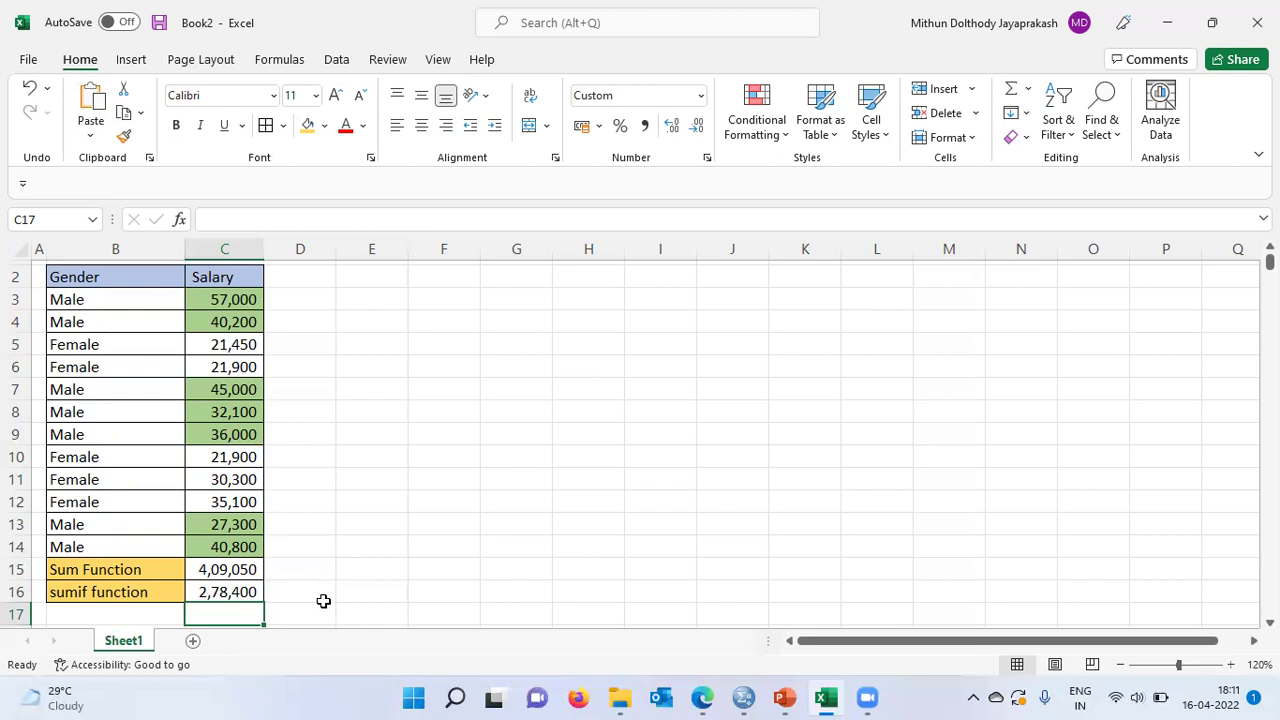
Select the Male salaries C3, C4, C7, C8, C9, C13 and C14 to confirm the 2,78,400 sum
left_click(244, 301)
left_click(244, 321, "ctrl")
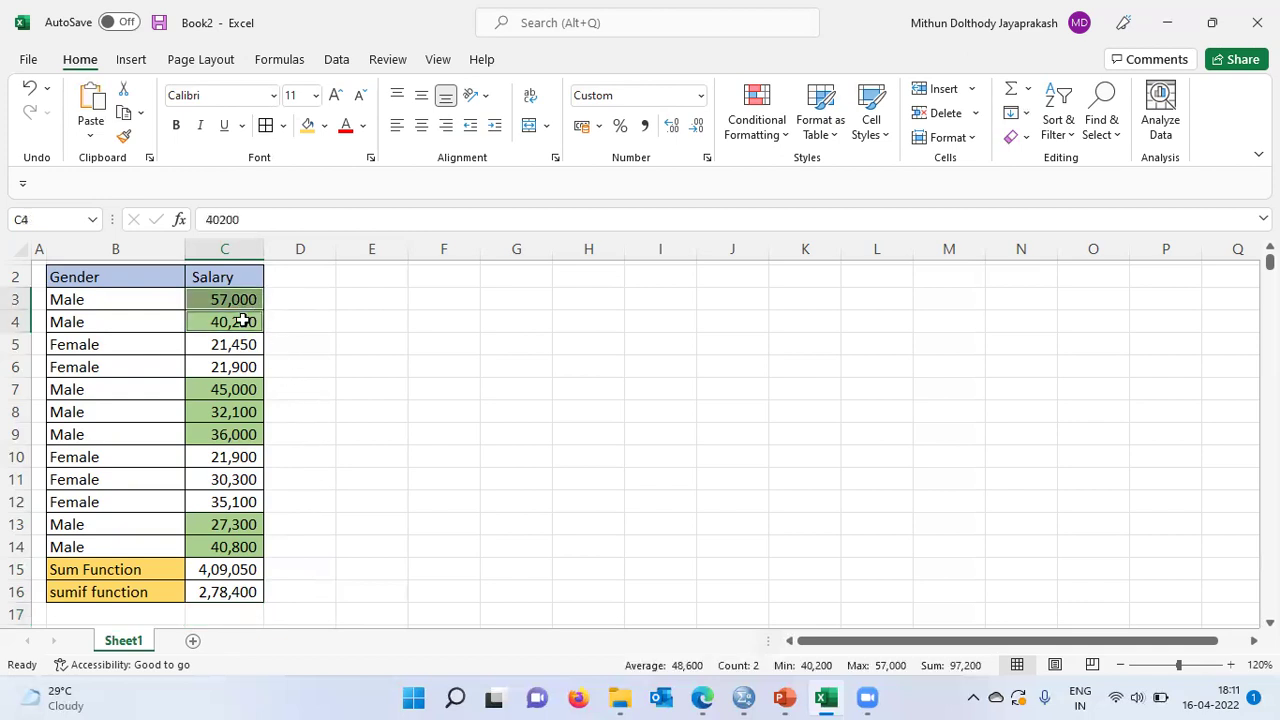
left_click(241, 389, "ctrl")
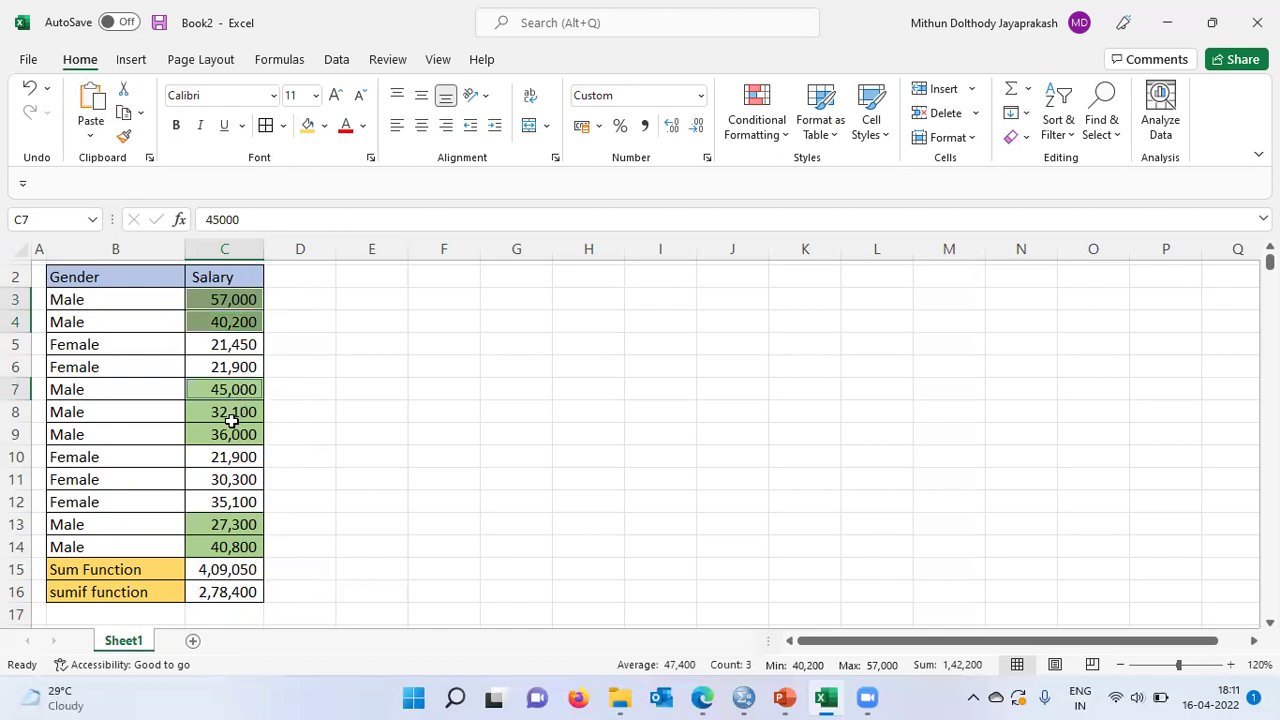
left_click(220, 411, "ctrl")
left_click(226, 436, "ctrl")
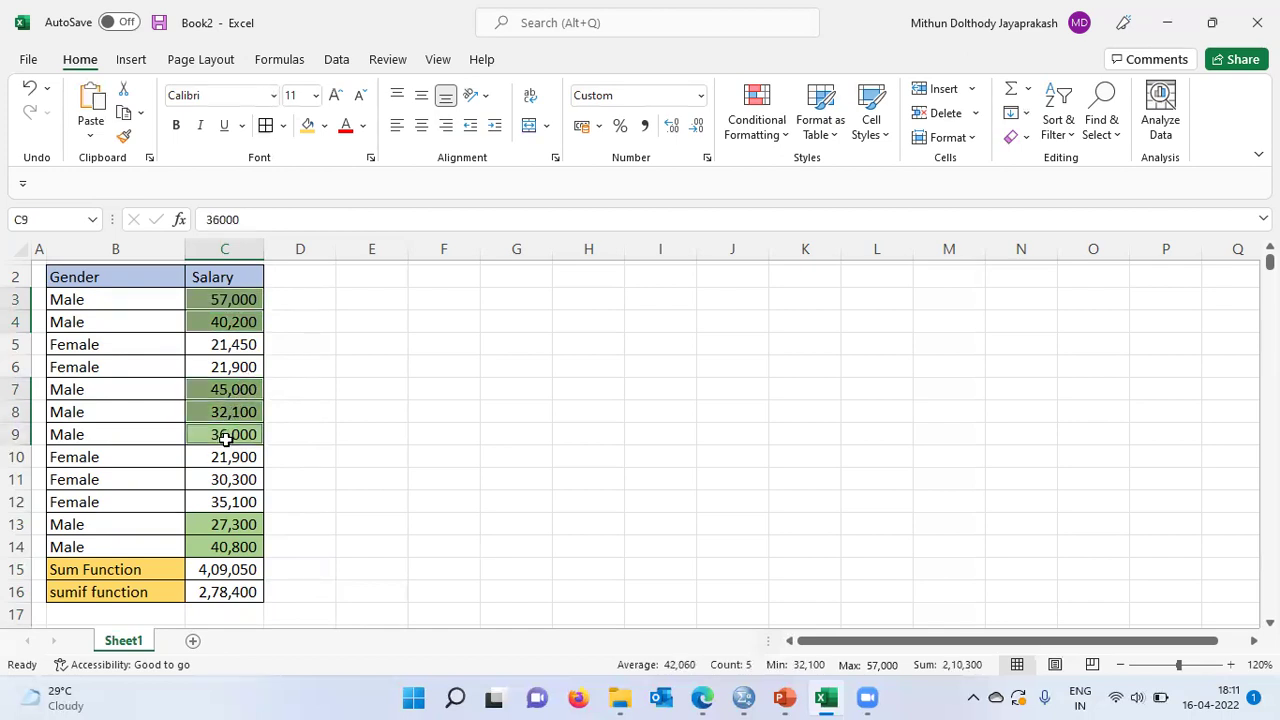
left_click(241, 522, "ctrl")
left_click(233, 548, "ctrl")
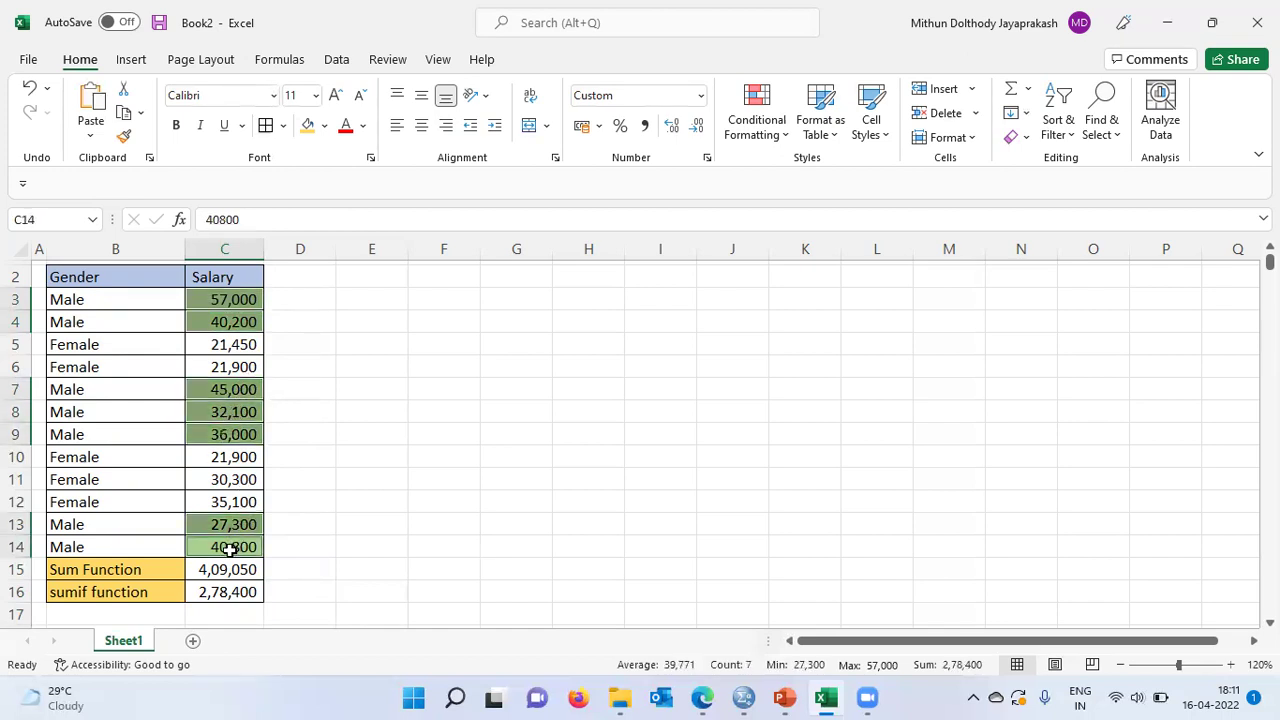